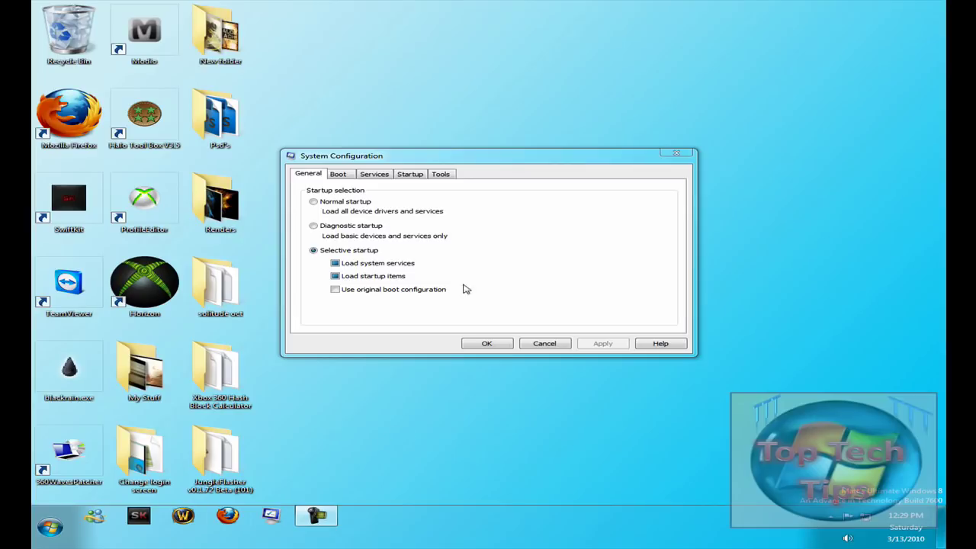
# Search the Start menu for msconfig and bring up the msconfig.exe result's context menu
pyautogui.click(50, 530)
pyautogui.write('ms')
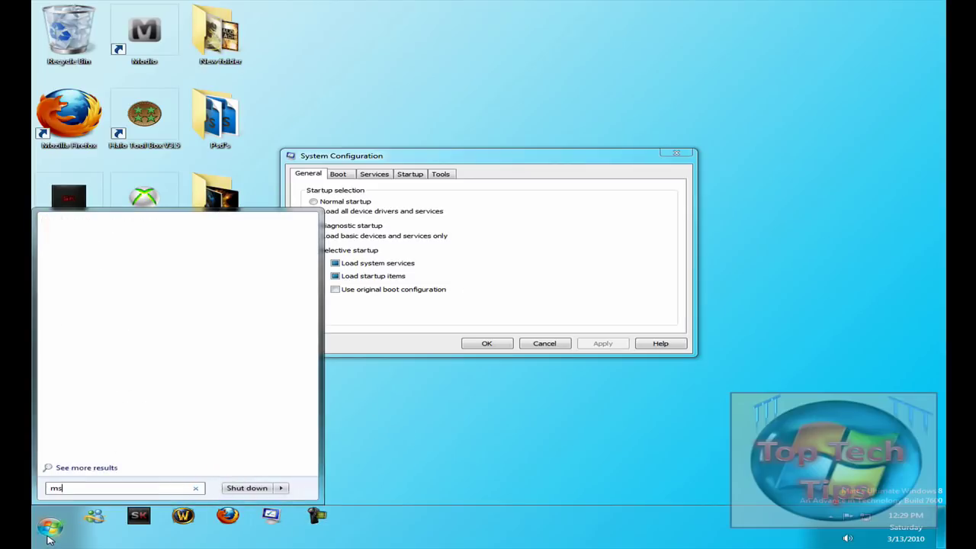
pyautogui.write('config')
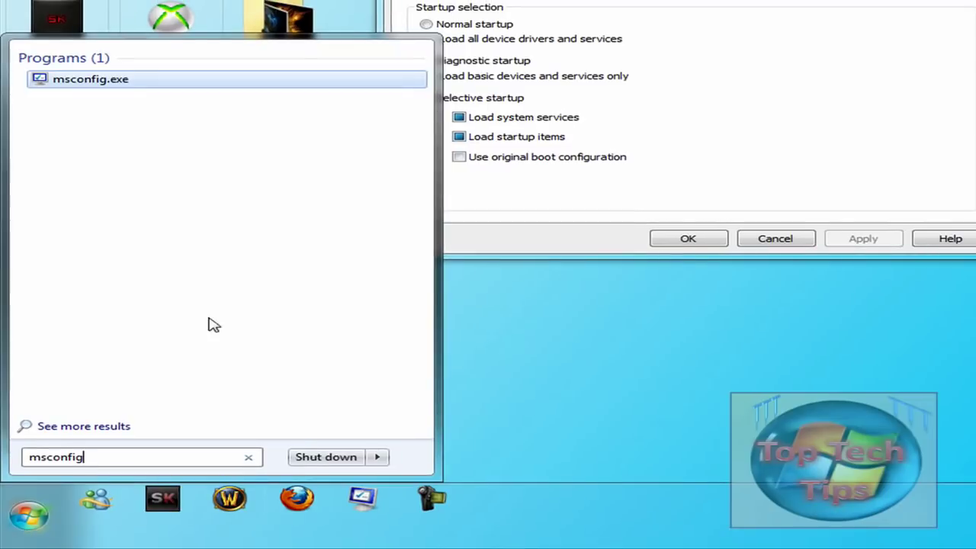
pyautogui.rightClick(66, 82)
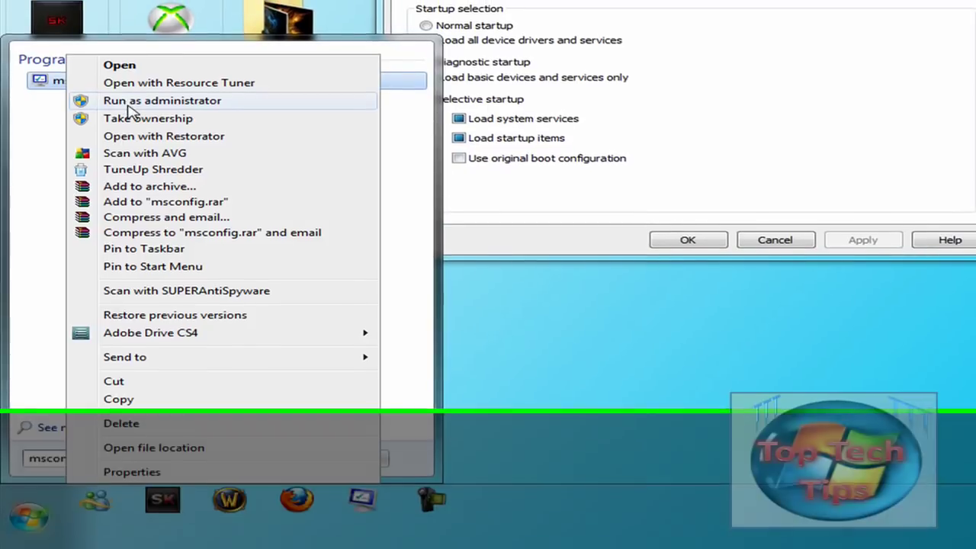
# Launch System Configuration as administrator, showing Selective startup on the General tab
pyautogui.click(128, 197)
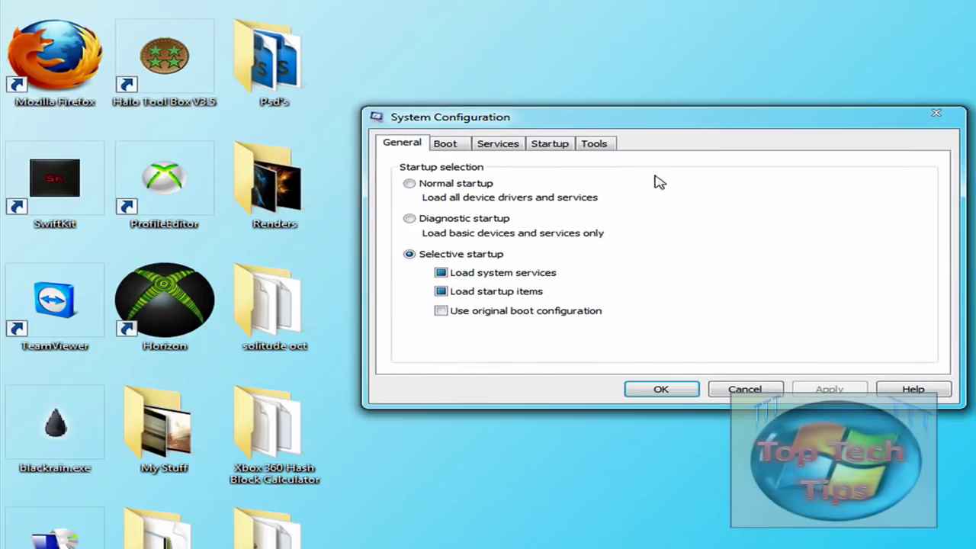
pyautogui.moveTo(685, 118); pyautogui.dragTo(659, 144)
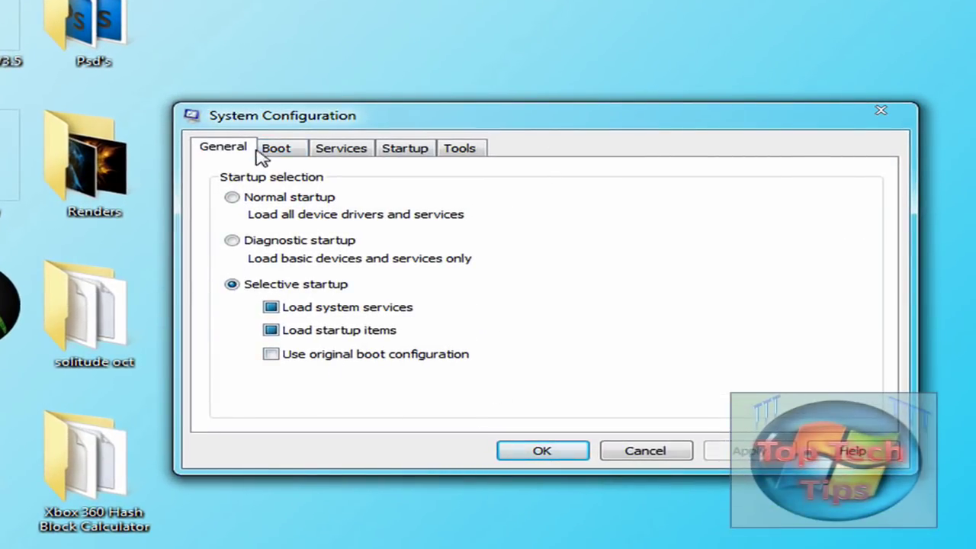
# In Boot Advanced Options, enable Number of processors and set it to 2
pyautogui.click(274, 156)
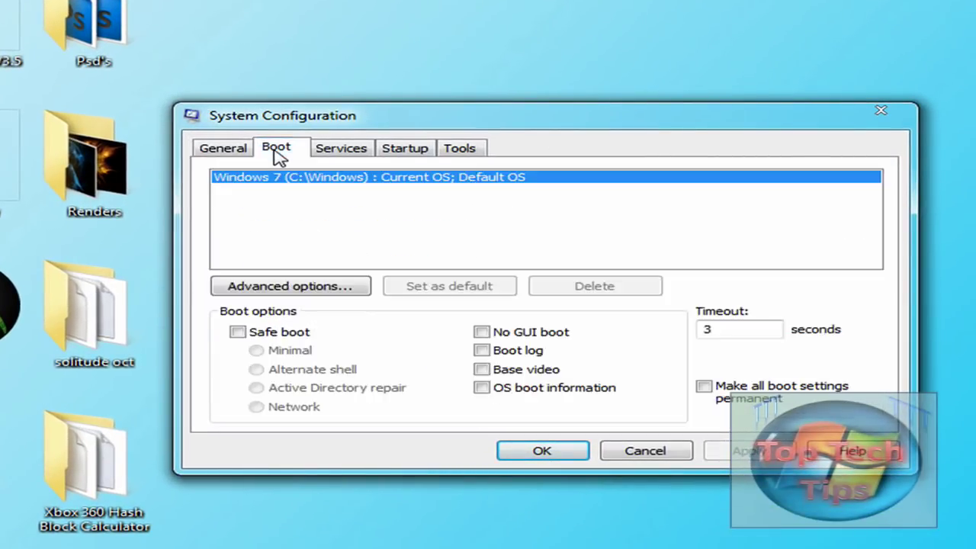
pyautogui.click(328, 286)
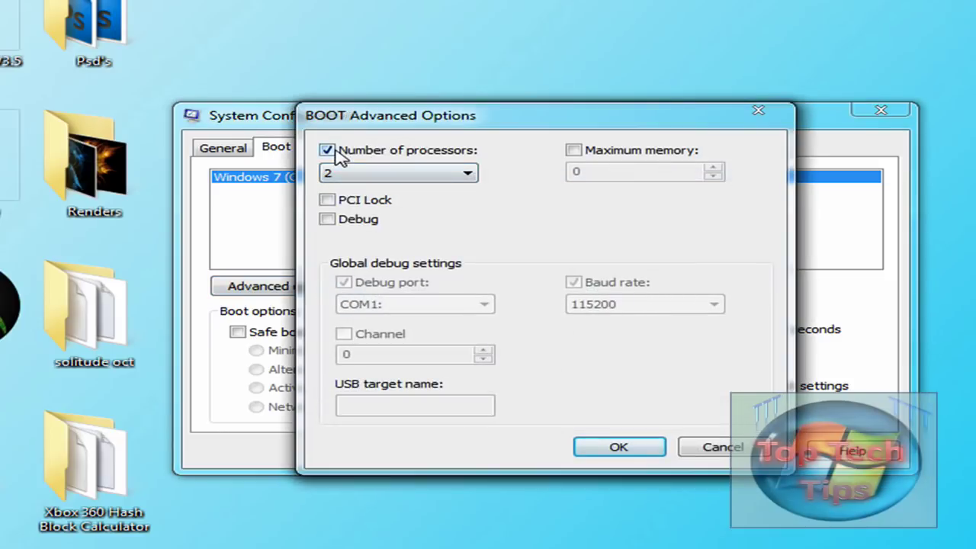
pyautogui.click(334, 153)
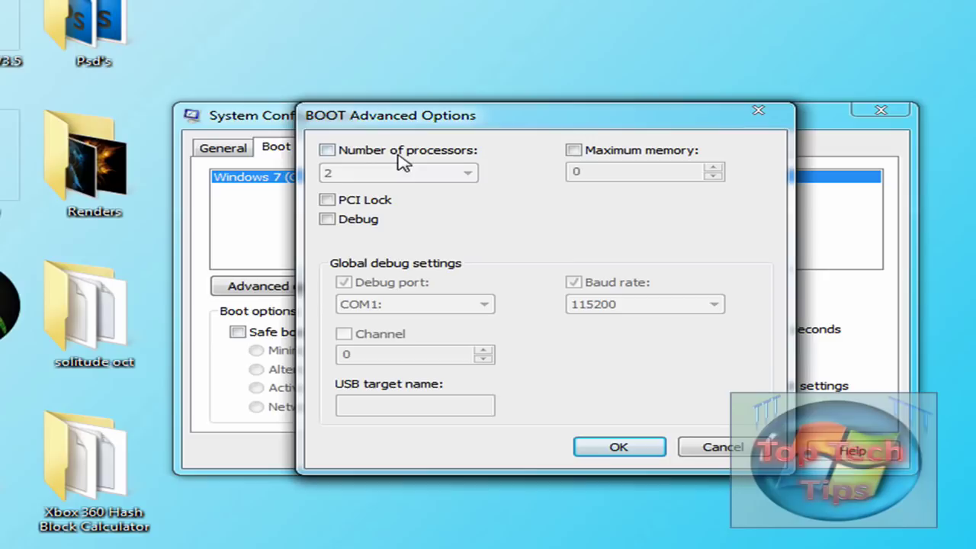
pyautogui.click(327, 151)
pyautogui.click(353, 176)
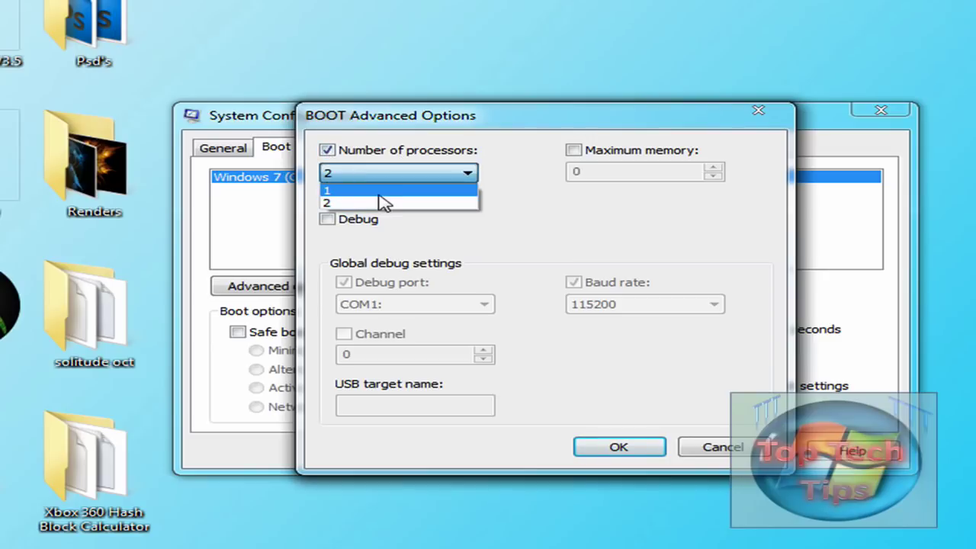
pyautogui.click(350, 203)
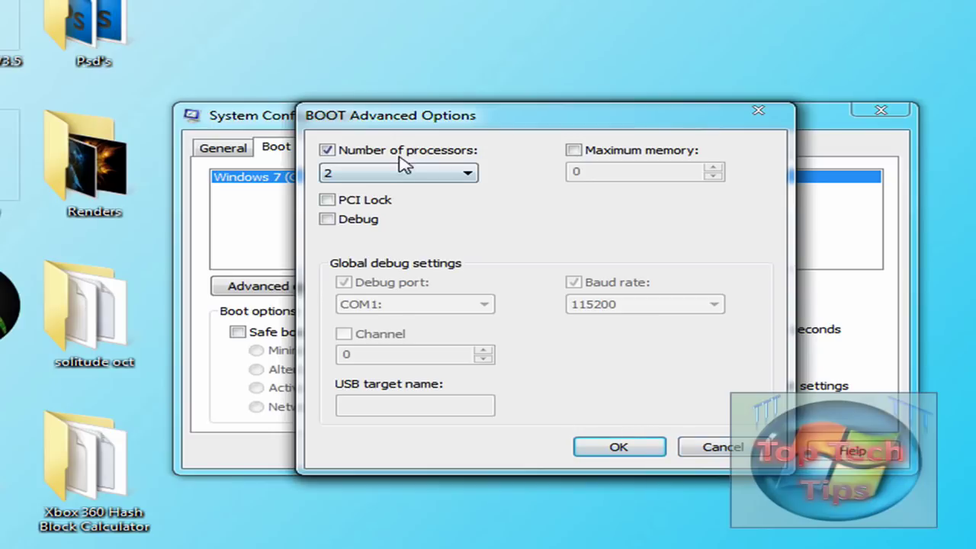
pyautogui.click(602, 447)
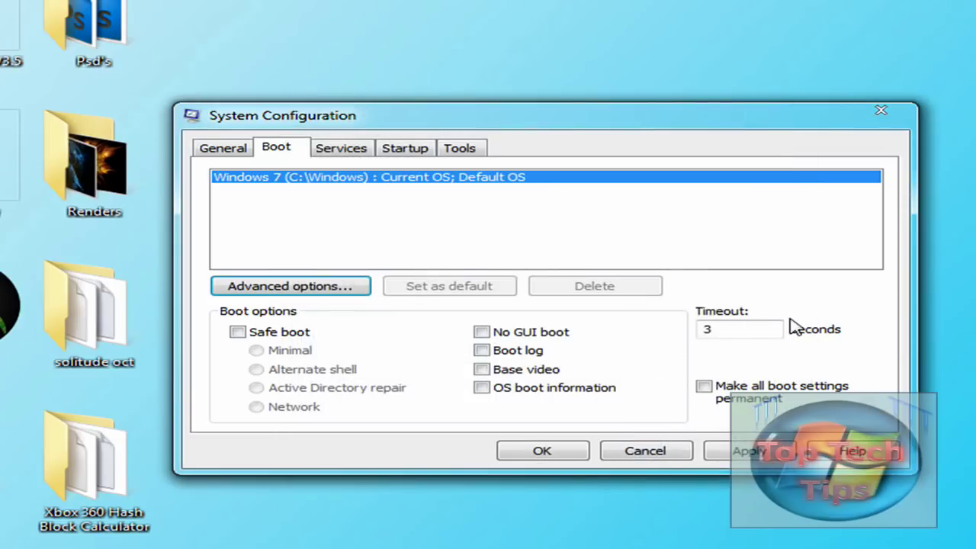
pyautogui.doubleClick(755, 329)
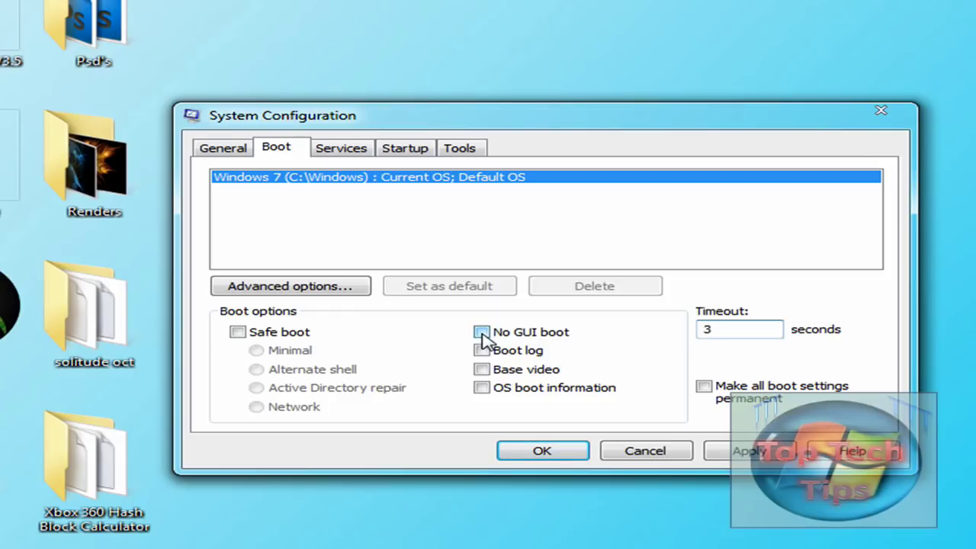
# Show the Services list with Microsoft services hidden, leaving third-party ones like AVG, Apple, TuneUp
pyautogui.click(354, 153)
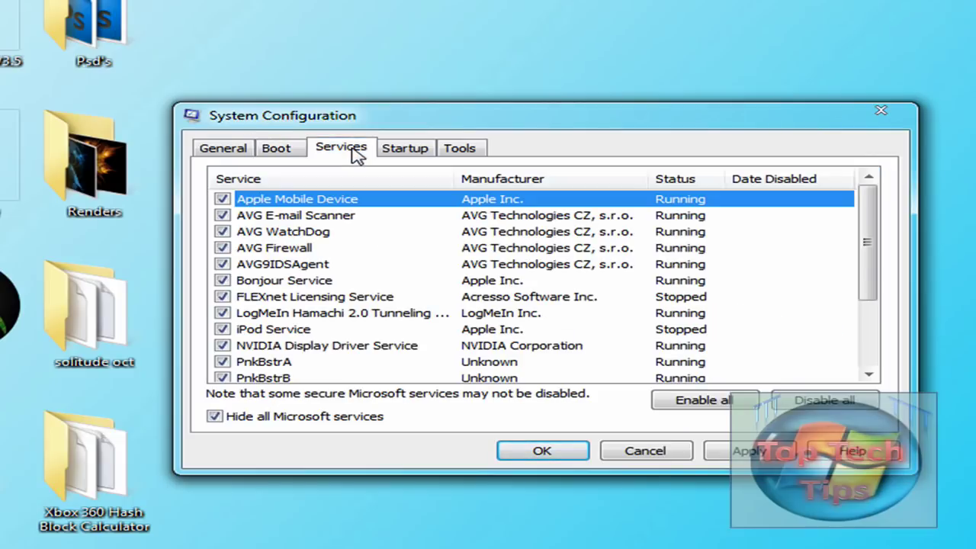
pyautogui.moveTo(871, 248); pyautogui.dragTo(886, 208)
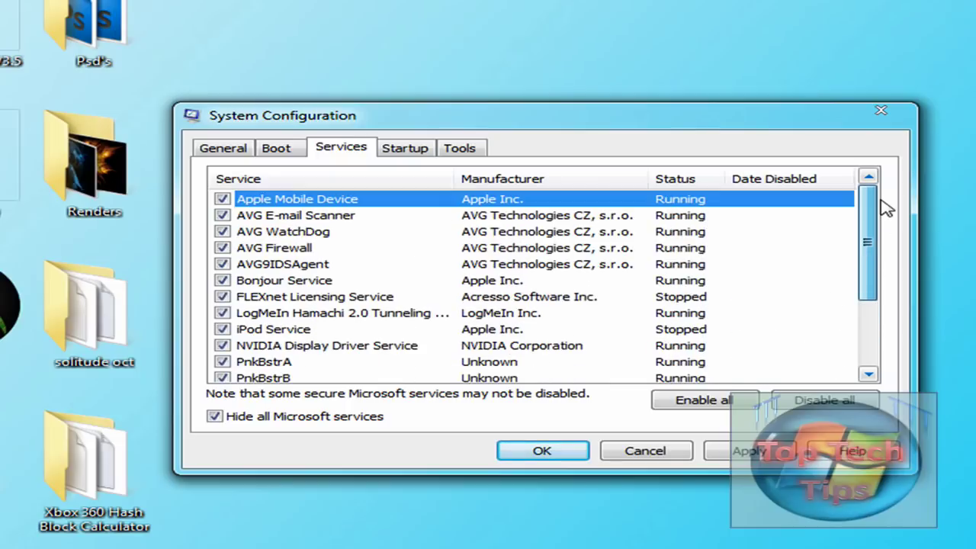
pyautogui.click(217, 417)
pyautogui.moveTo(872, 197)
pyautogui.mouseDown()
pyautogui.moveTo(867, 363)
pyautogui.moveTo(862, 196)
pyautogui.mouseUp()
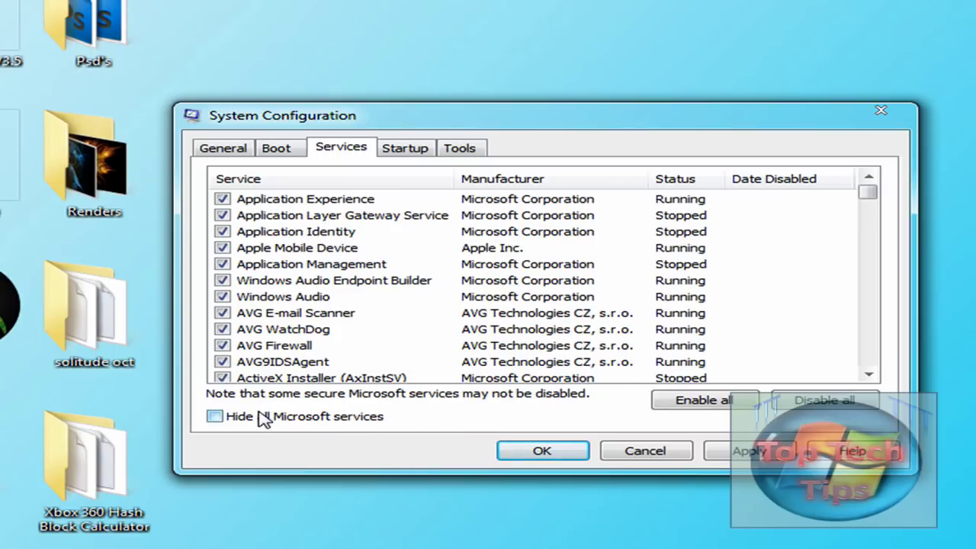
pyautogui.click(216, 418)
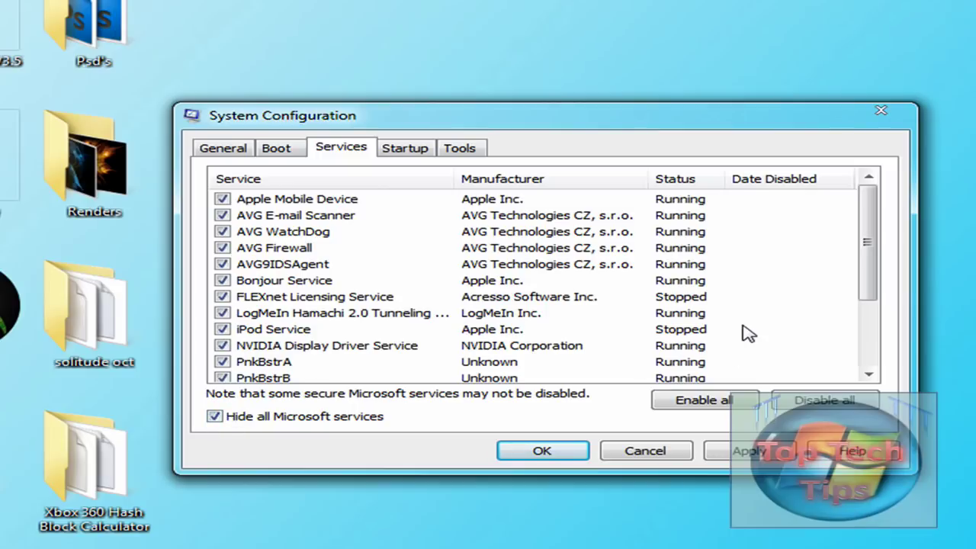
pyautogui.moveTo(874, 282); pyautogui.dragTo(874, 349)
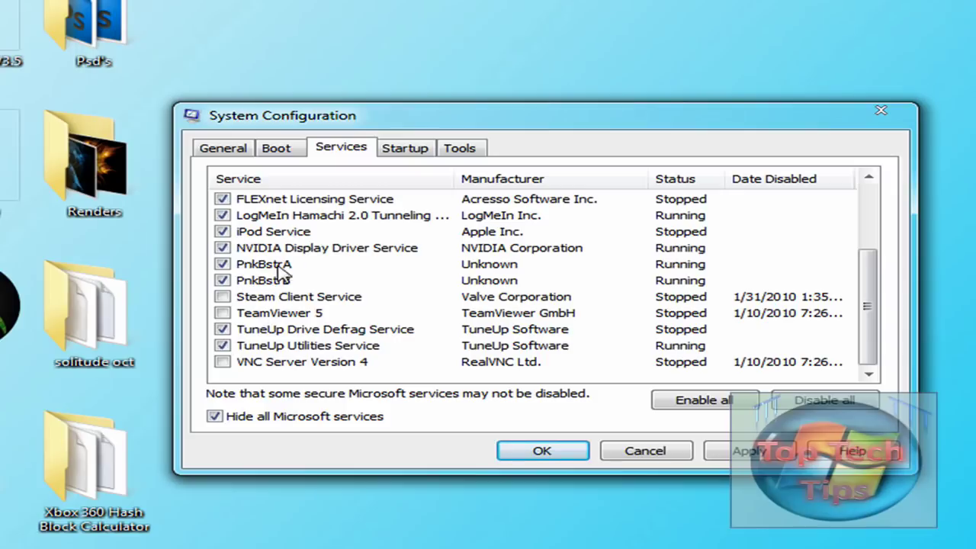
# Uncheck iPod Service, FLEXnet Licensing Service and LogMeIn Hamachi 2.0 Tunneling Engine
pyautogui.click(222, 280)
pyautogui.click(221, 231)
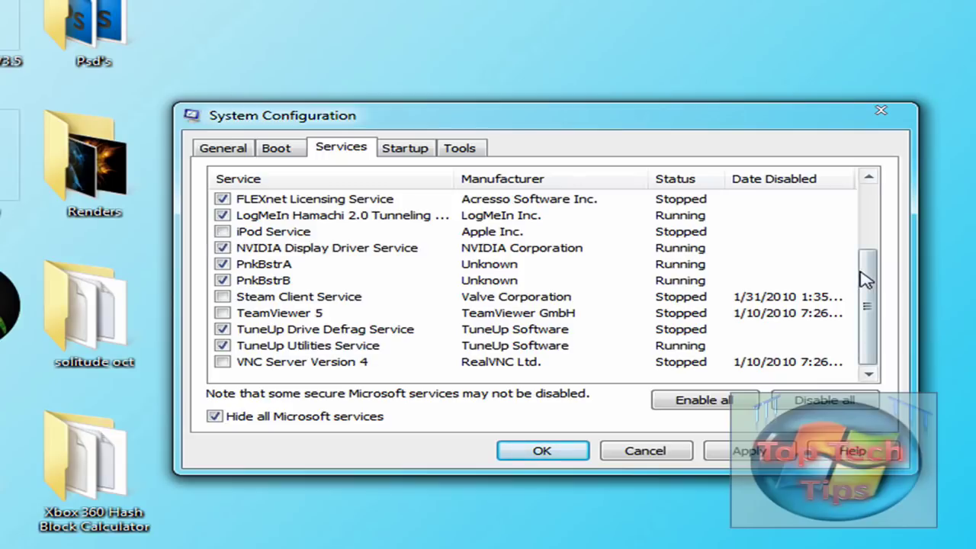
pyautogui.moveTo(867, 278); pyautogui.dragTo(866, 231)
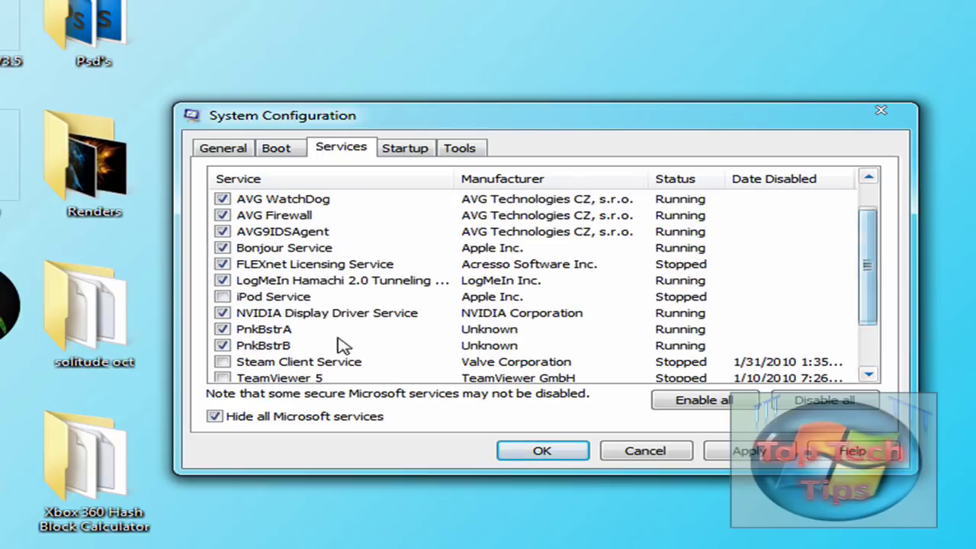
pyautogui.click(221, 264)
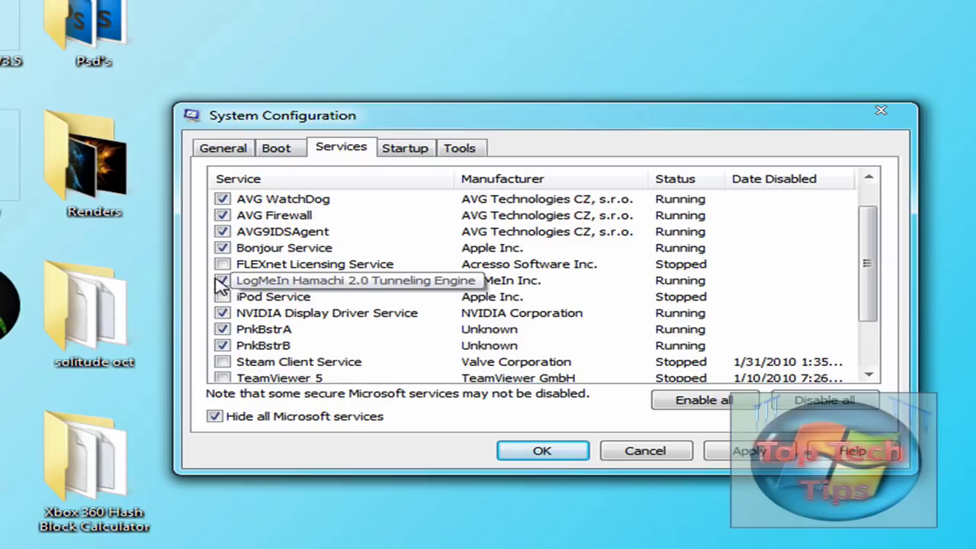
pyautogui.click(222, 280)
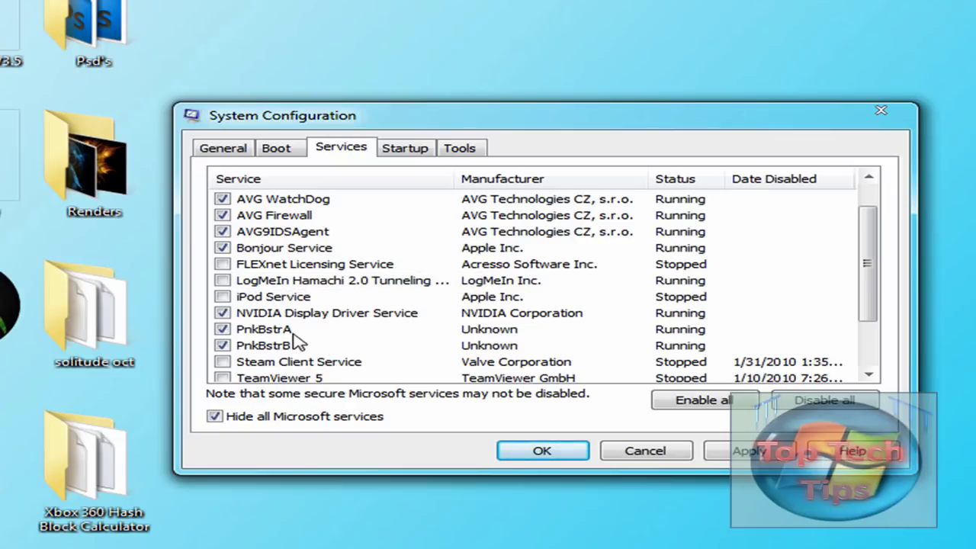
pyautogui.moveTo(865, 268); pyautogui.dragTo(838, 318)
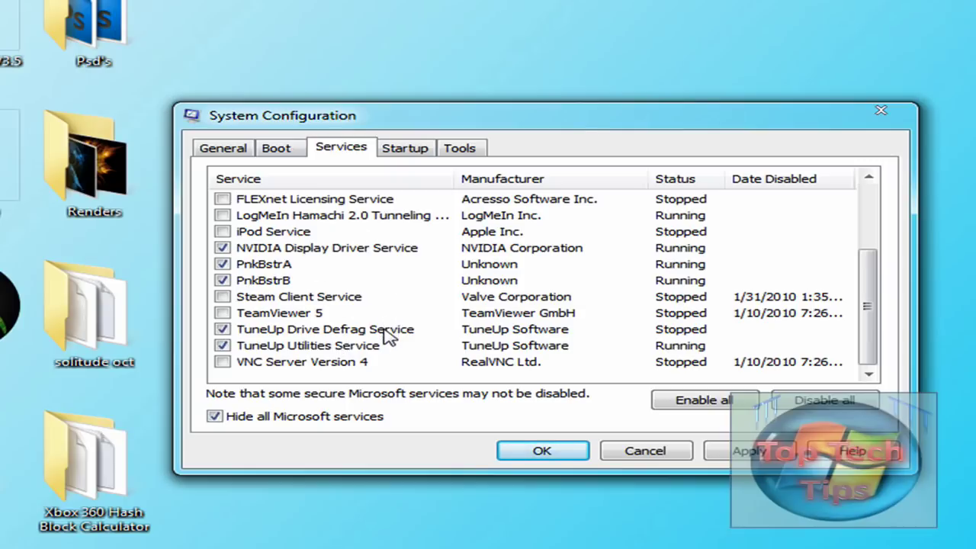
# On the Startup tab, uncheck Adobe Acrobat and widen the Startup Item column to review the list
pyautogui.click(415, 150)
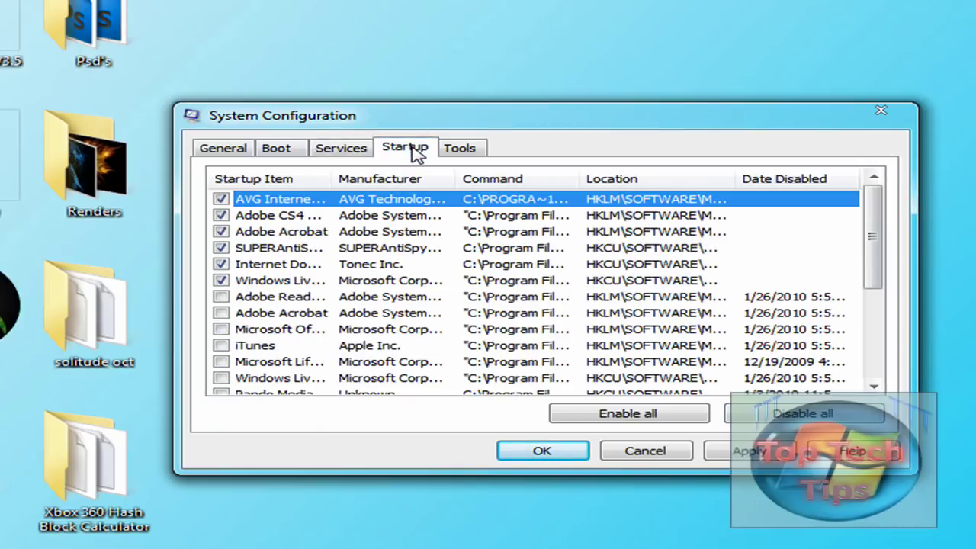
pyautogui.moveTo(871, 214); pyautogui.dragTo(833, 104)
pyautogui.click(831, 200)
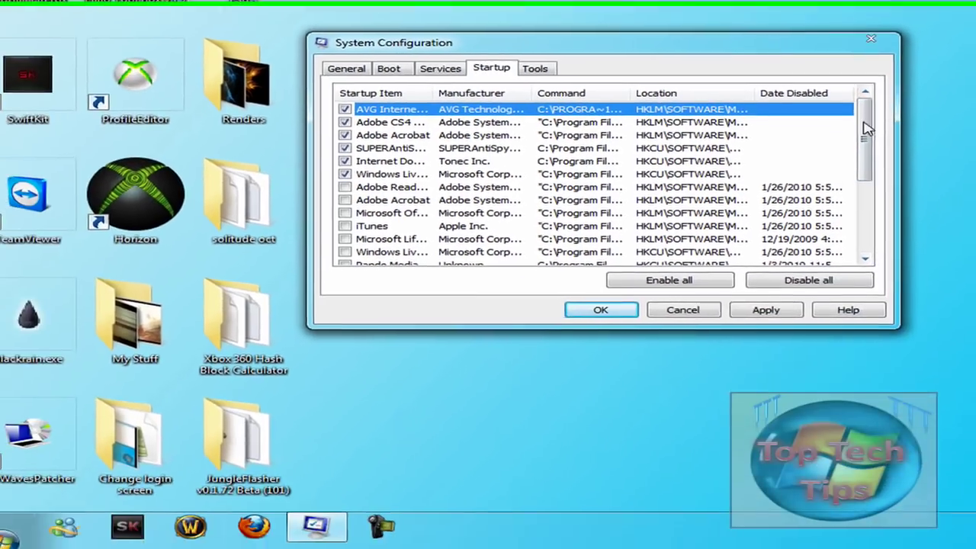
pyautogui.moveTo(873, 236); pyautogui.dragTo(862, 319)
pyautogui.moveTo(858, 202); pyautogui.dragTo(858, 134)
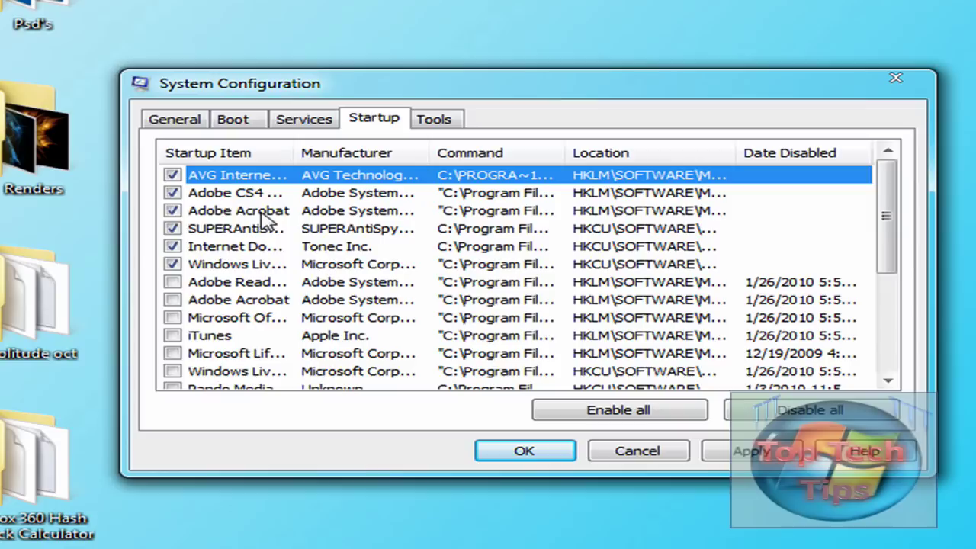
pyautogui.click(172, 211)
pyautogui.moveTo(294, 153); pyautogui.dragTo(495, 154)
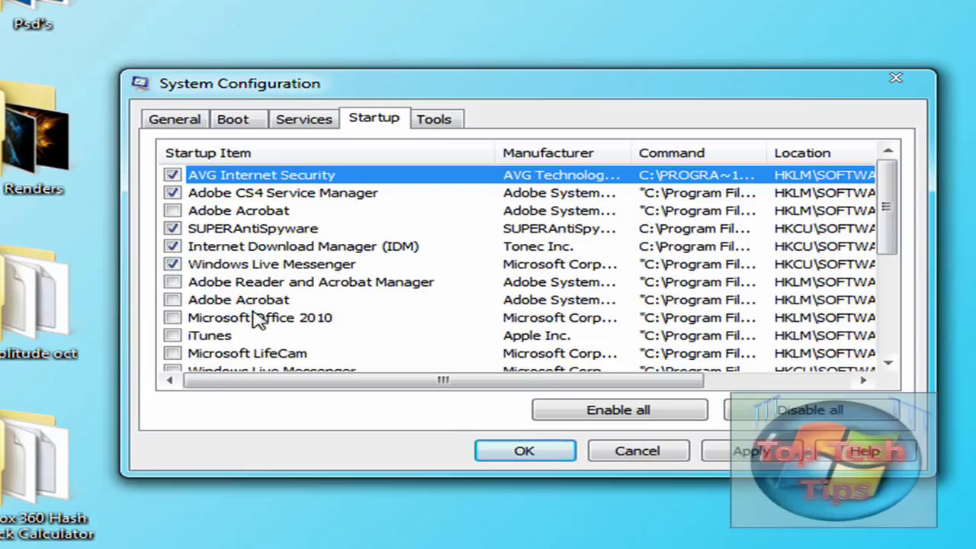
pyautogui.moveTo(882, 224); pyautogui.dragTo(884, 300)
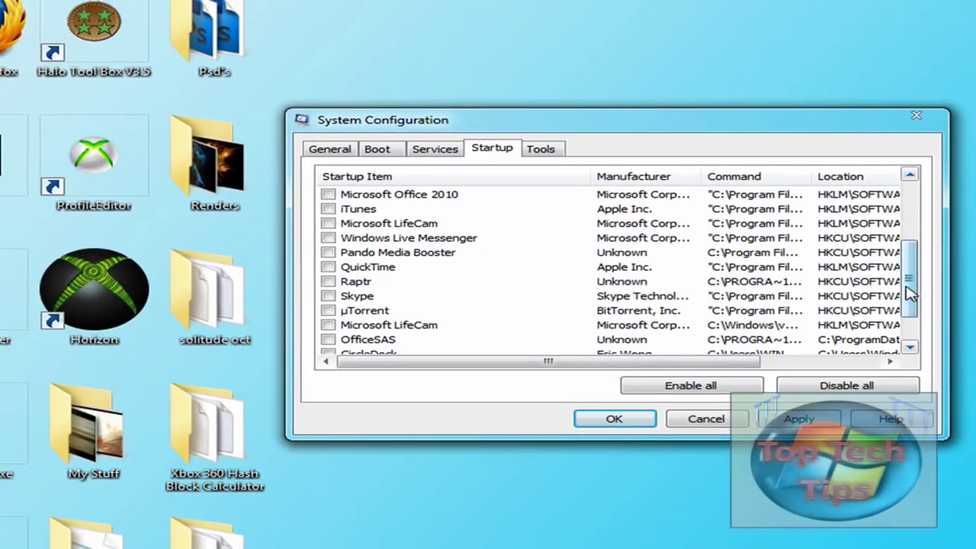
pyautogui.scroll(-1, 906, 305)
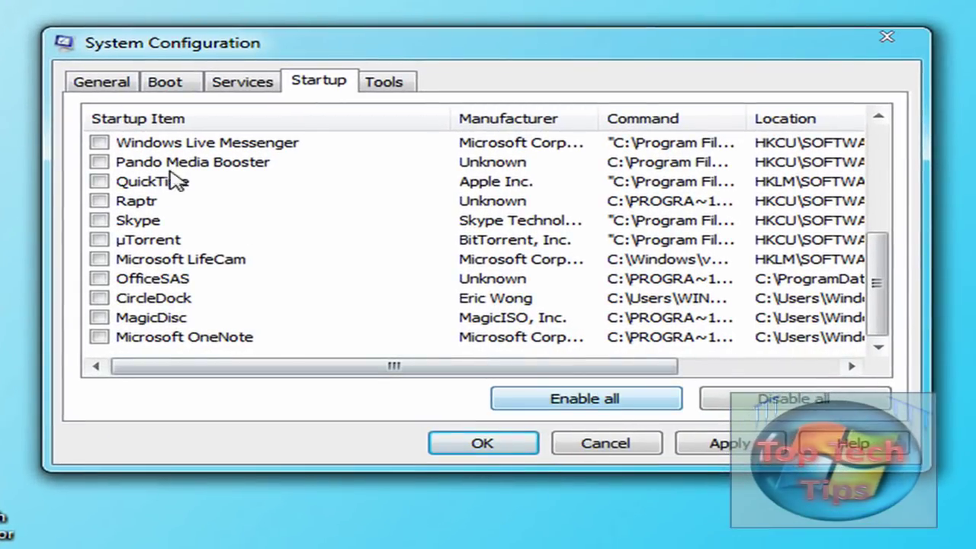
# Apply and save the configuration changes, exiting without restarting the computer
pyautogui.click(732, 442)
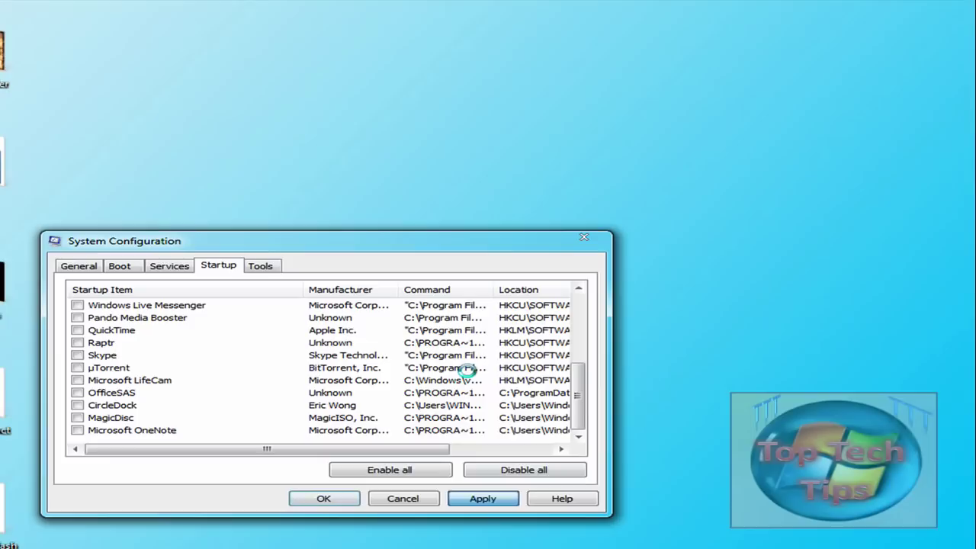
pyautogui.click(354, 498)
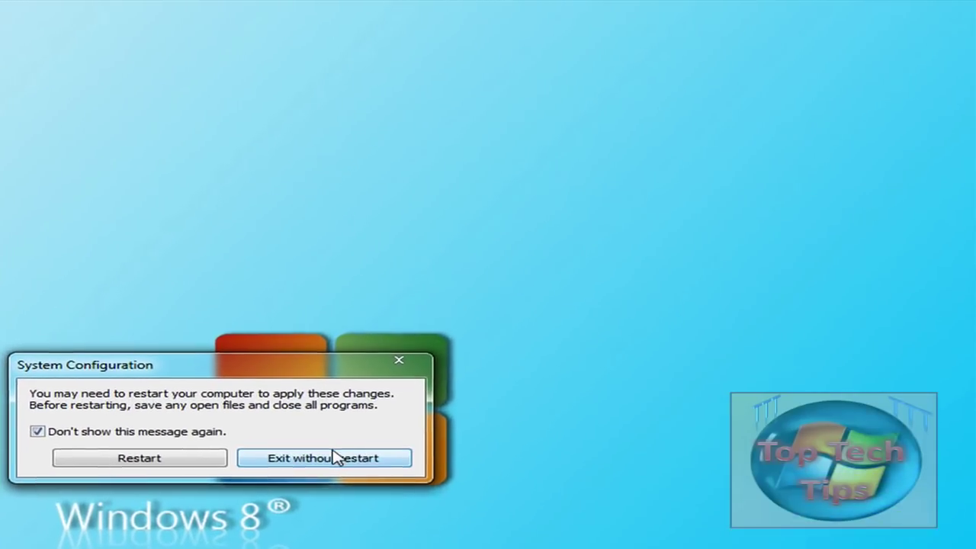
pyautogui.click(441, 380)
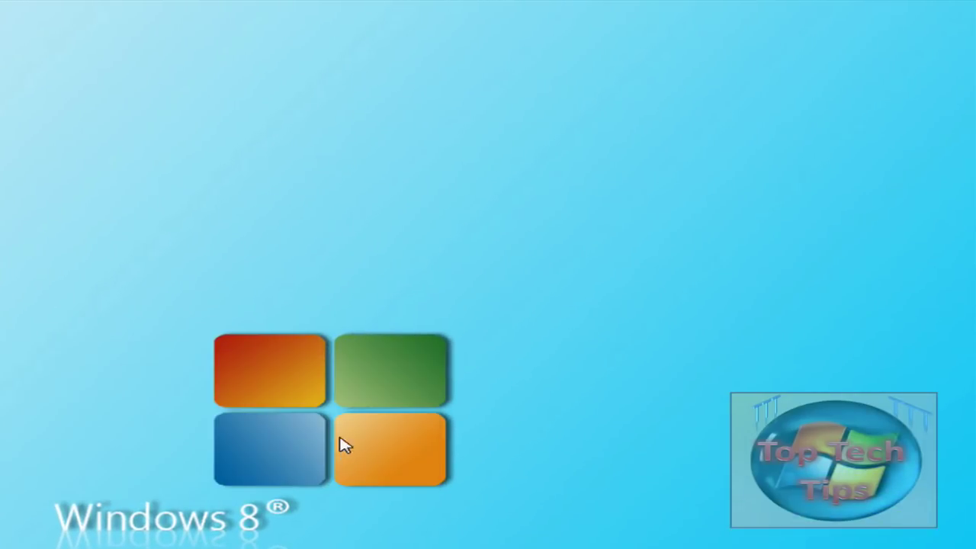